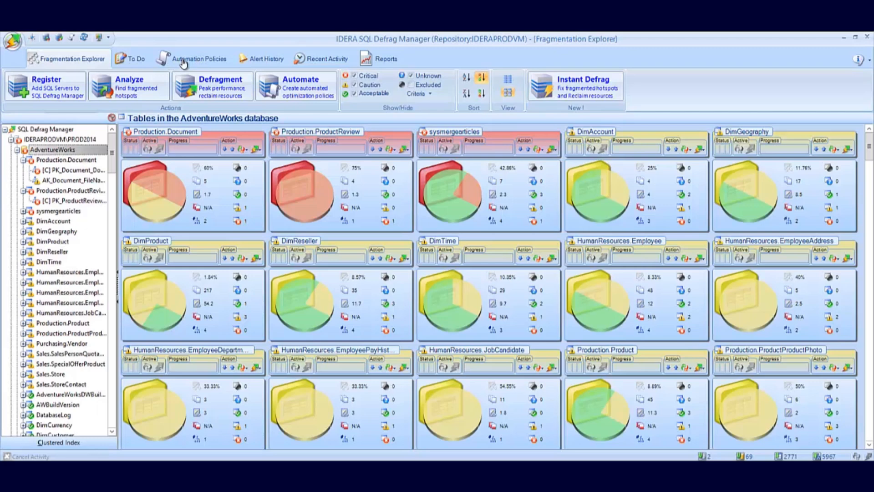
- Start creating a new automation policy and review the index type options for its targets
click(189, 63)
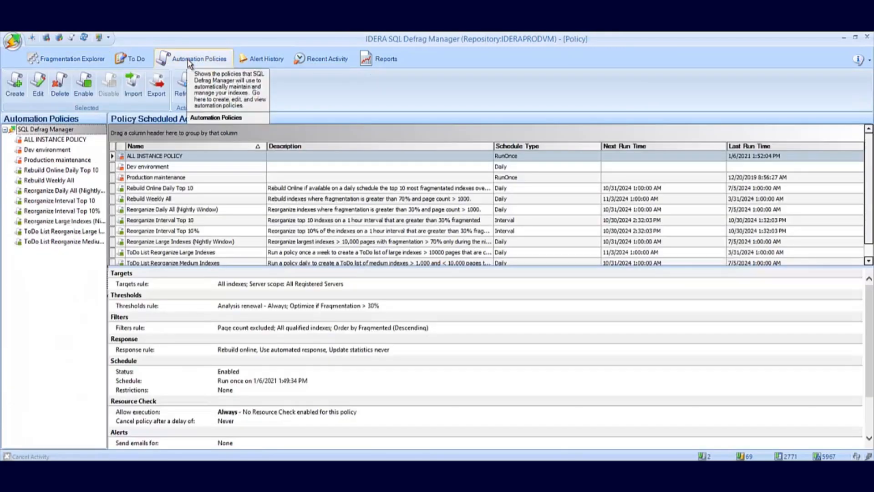
click(16, 91)
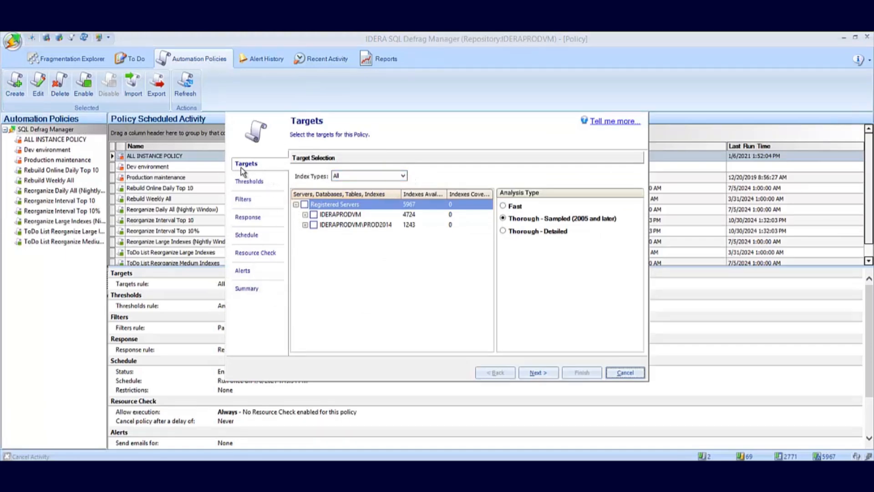
click(402, 177)
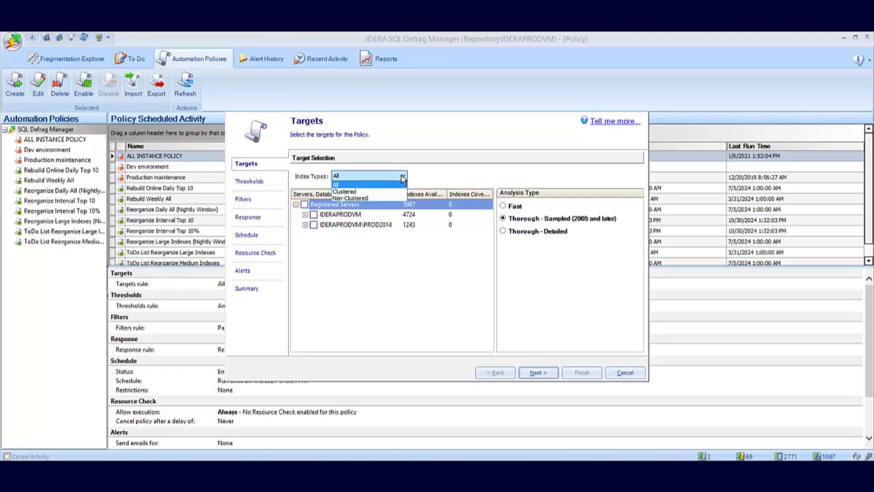
click(464, 167)
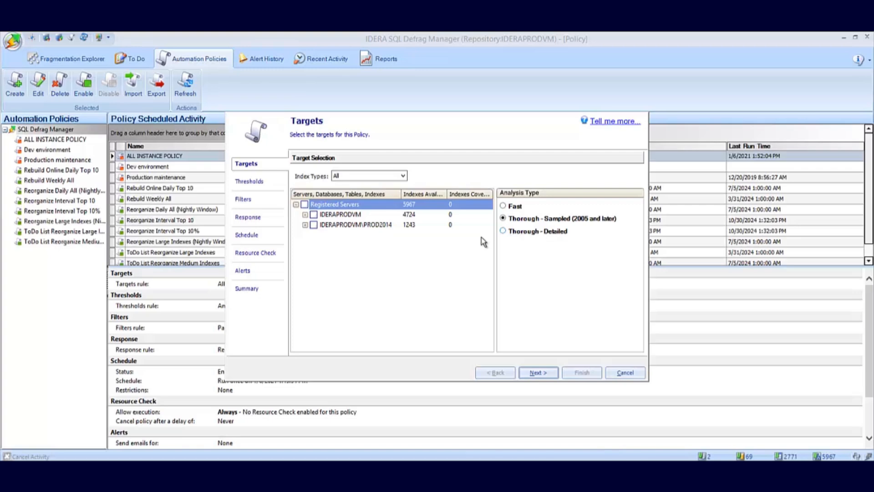
- Expand the IDERAPRODVM server and its AdventureWorks2014 database in the target tree, trying and clearing the full selection of each
click(304, 215)
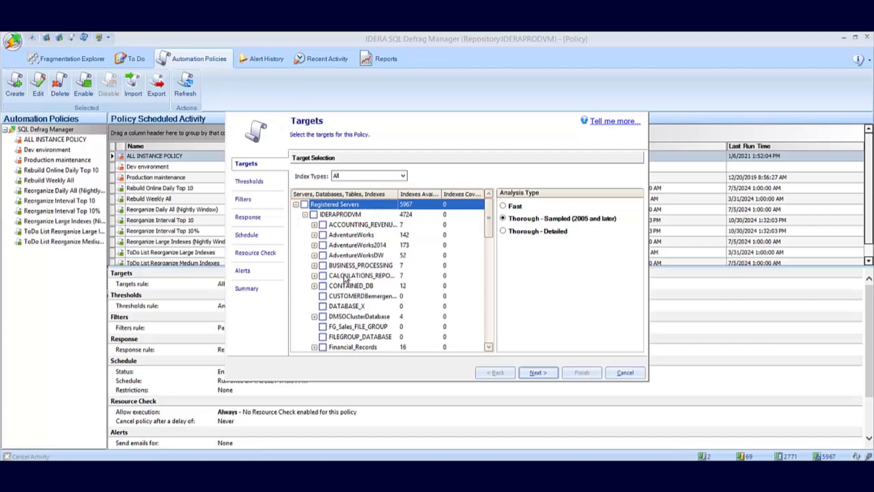
click(305, 214)
click(305, 215)
click(314, 214)
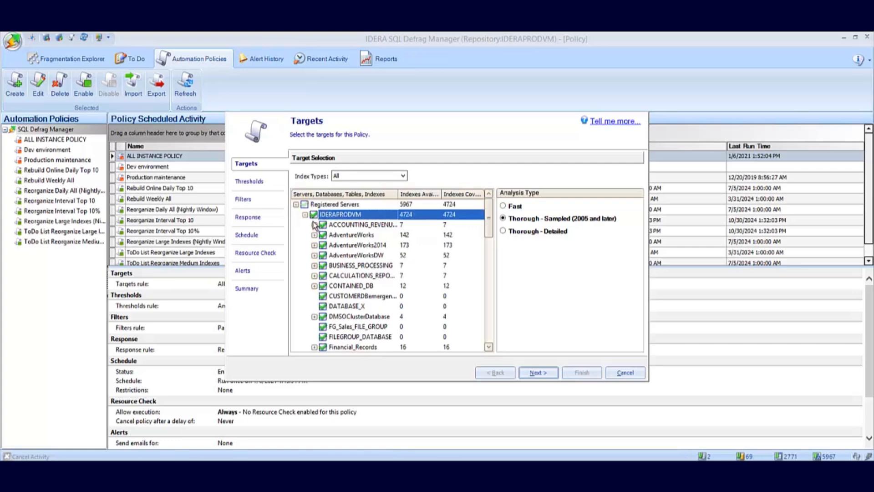
click(314, 214)
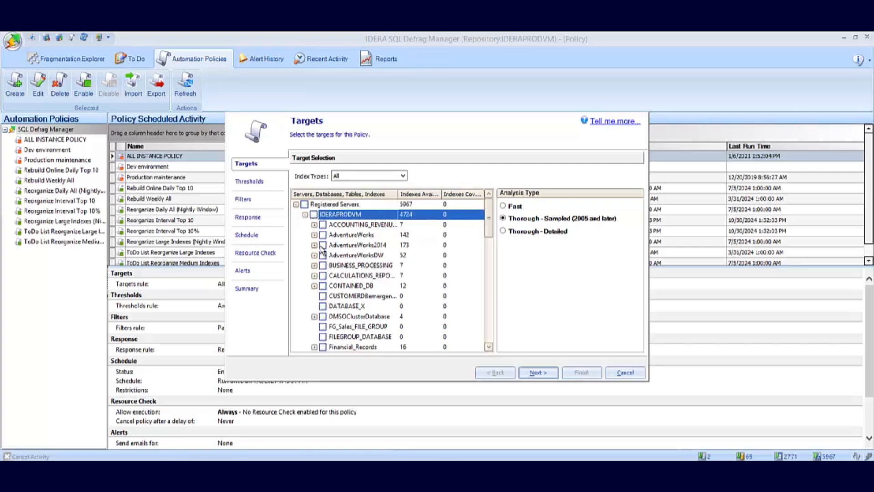
click(323, 245)
click(314, 245)
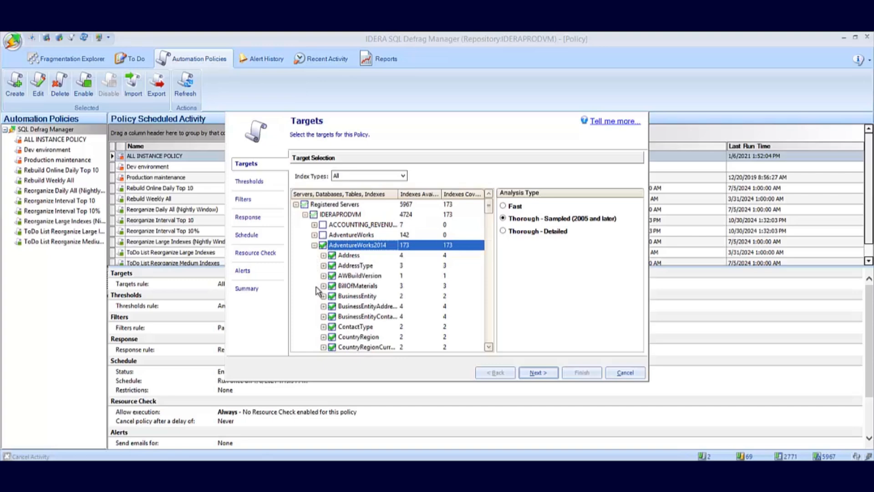
click(323, 245)
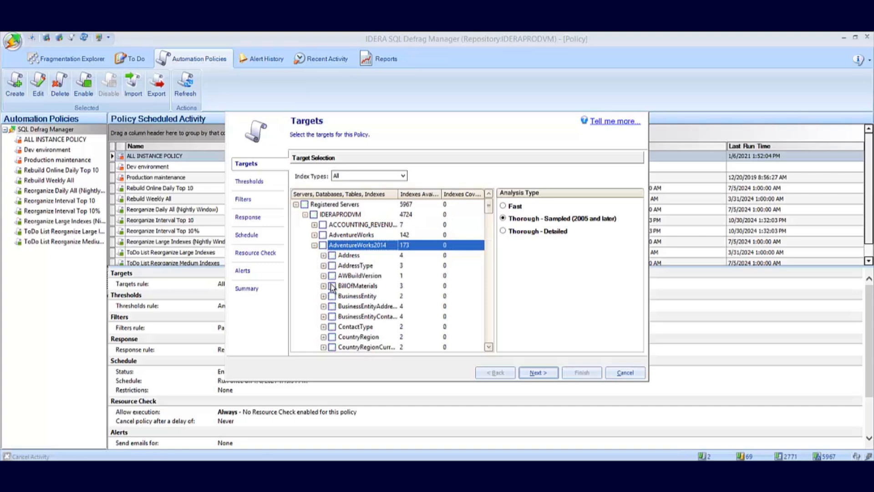
- Target the AddressType, AWBuildVersion and BillOfMaterials tables of AdventureWorks2014, excluding the AK and IX indexes of BillOfMaterials
click(332, 286)
click(332, 275)
click(332, 266)
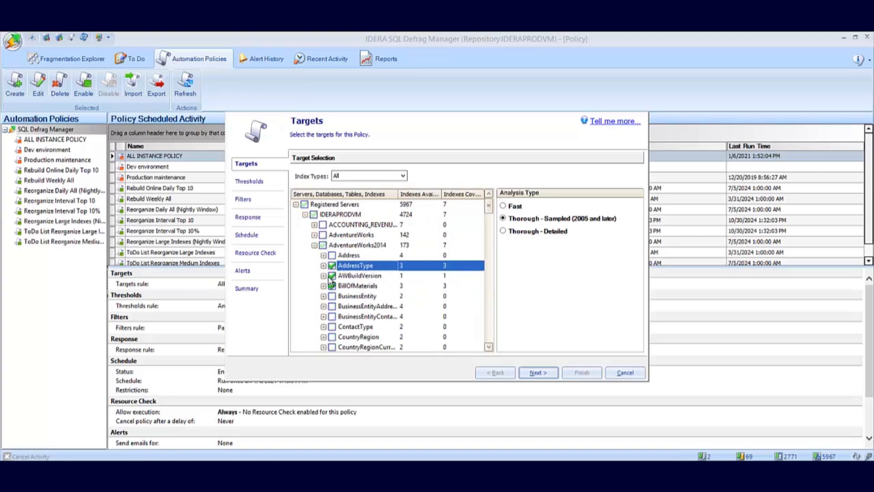
click(323, 276)
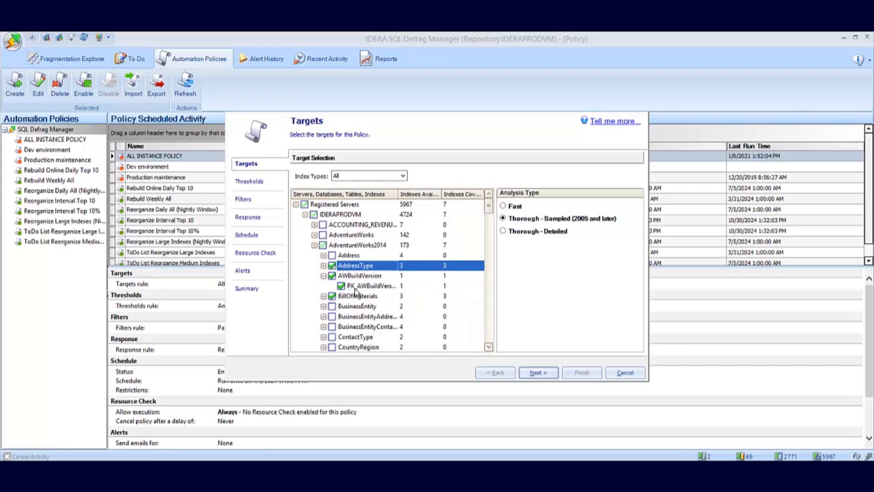
click(323, 296)
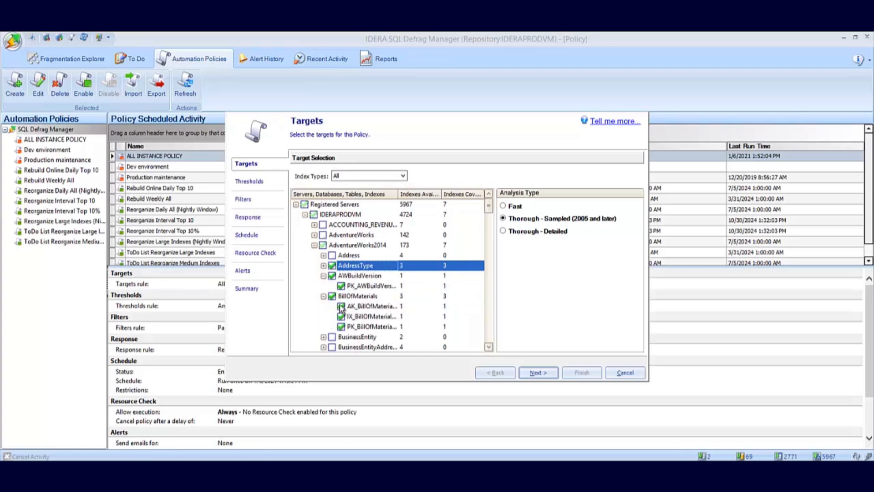
click(341, 306)
click(341, 316)
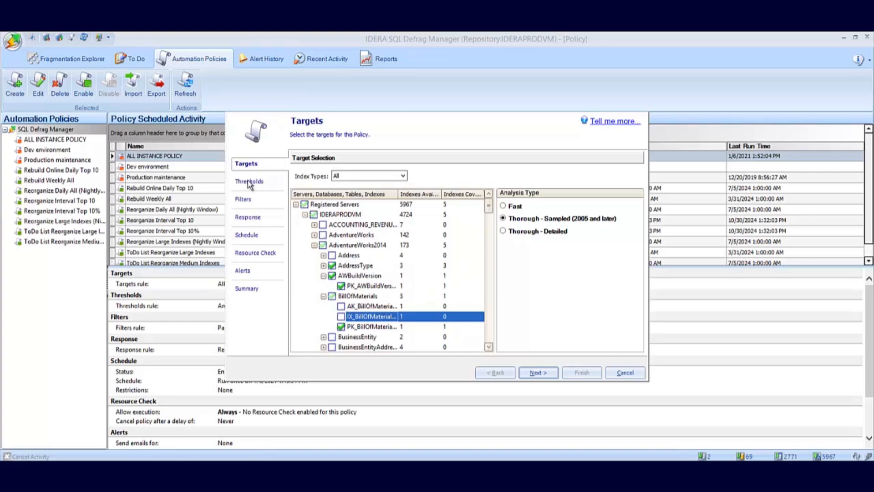
- Enable the Scan Density threshold for the policy and review the analysis renewal options
click(531, 374)
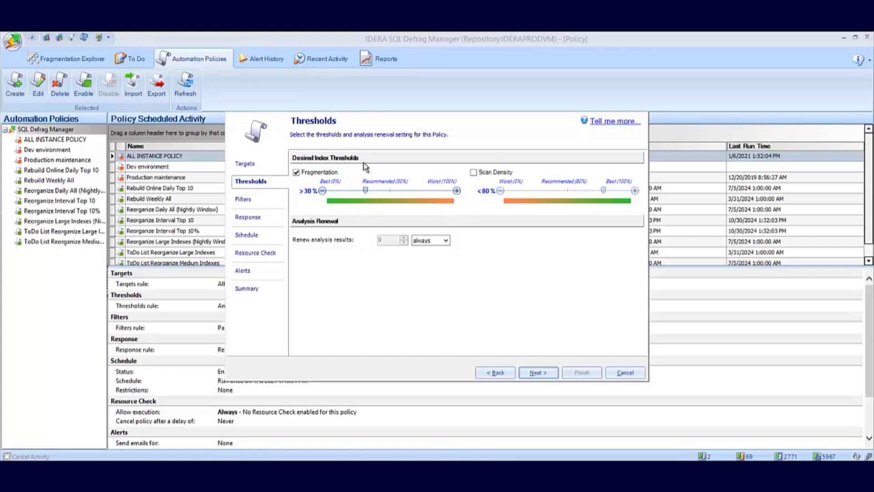
click(473, 172)
click(445, 242)
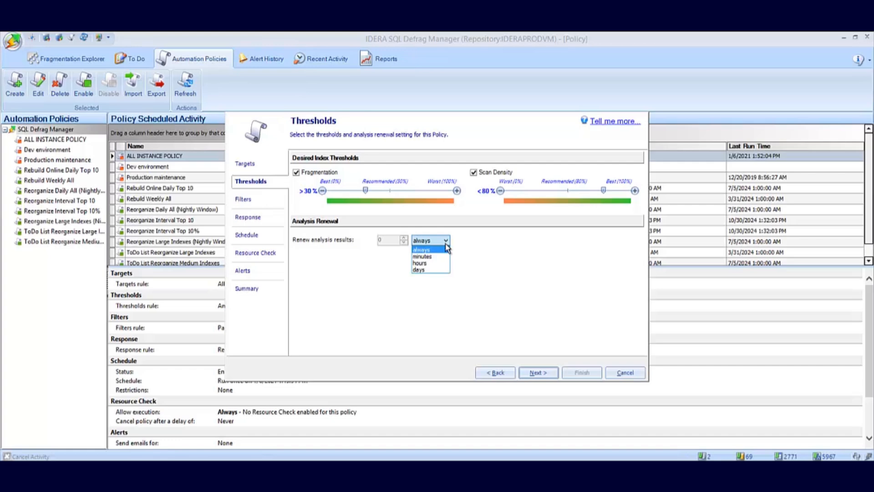
- Set the filters' operation order to Fragmentation, Descending Order and limit processing to the top 10% of the qualified indexes
click(538, 372)
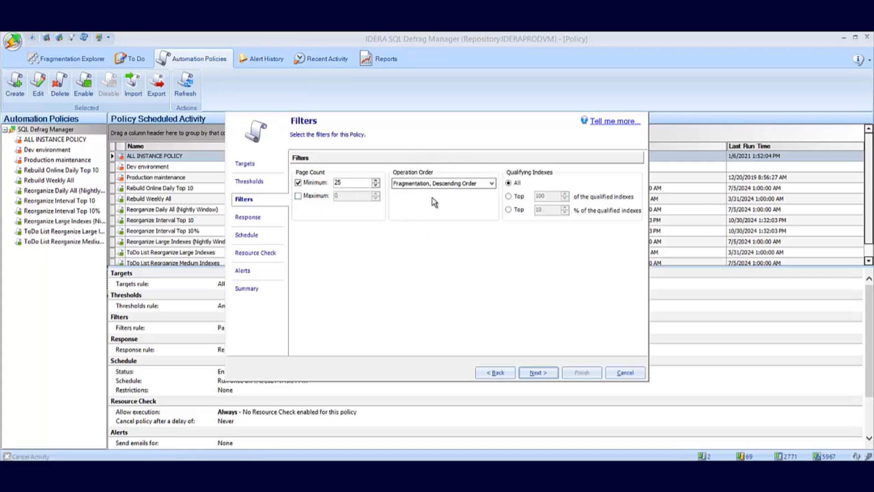
click(490, 184)
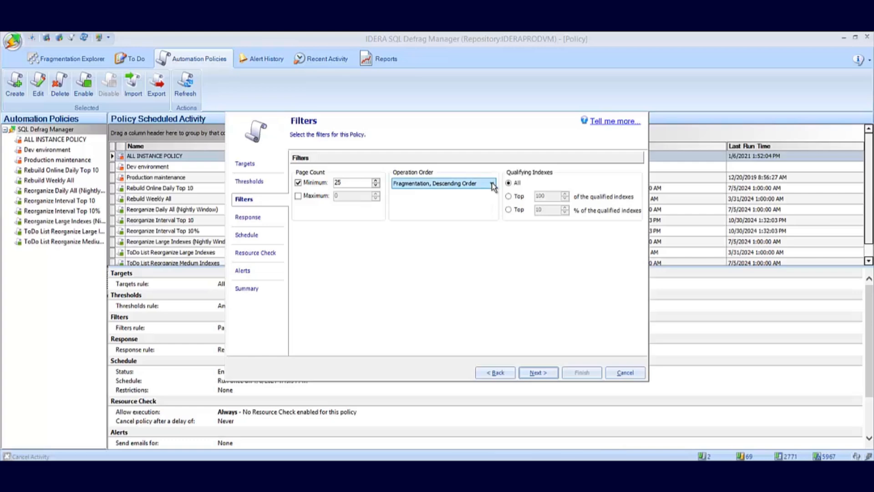
click(492, 184)
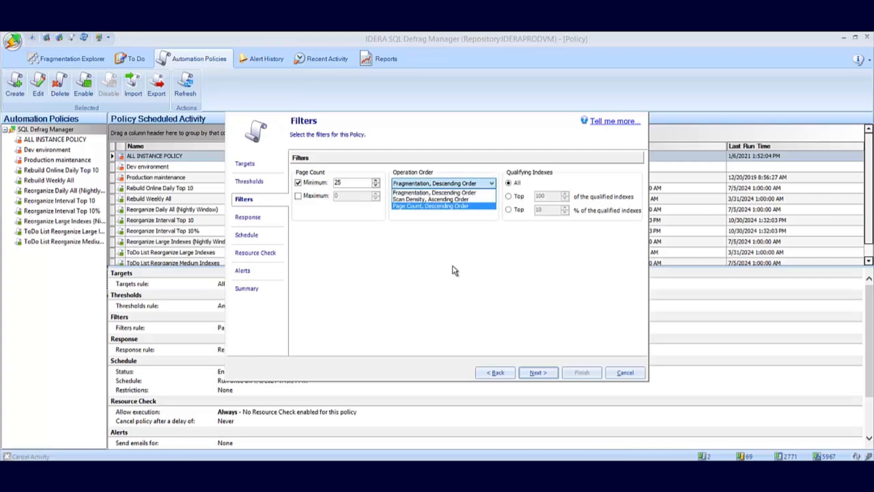
click(408, 193)
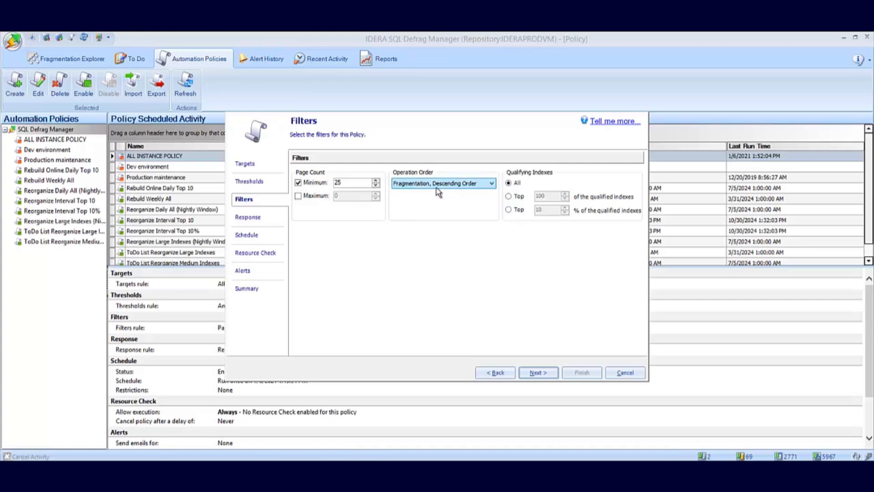
click(492, 183)
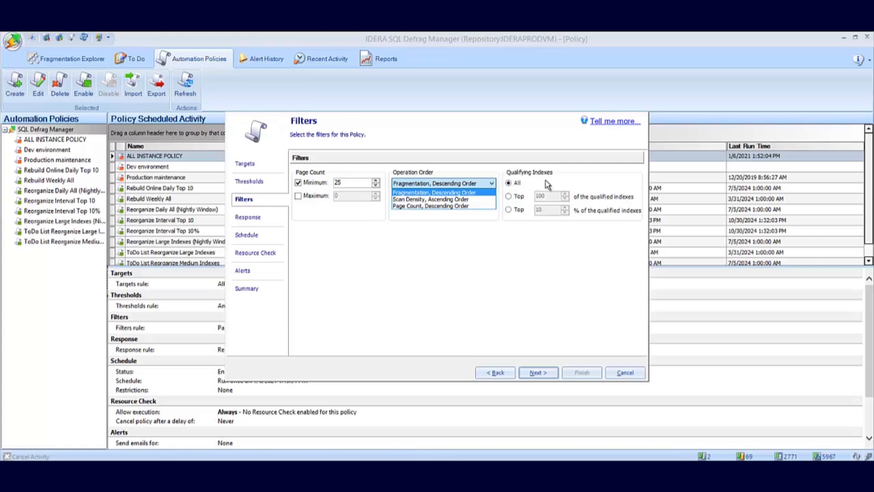
click(511, 200)
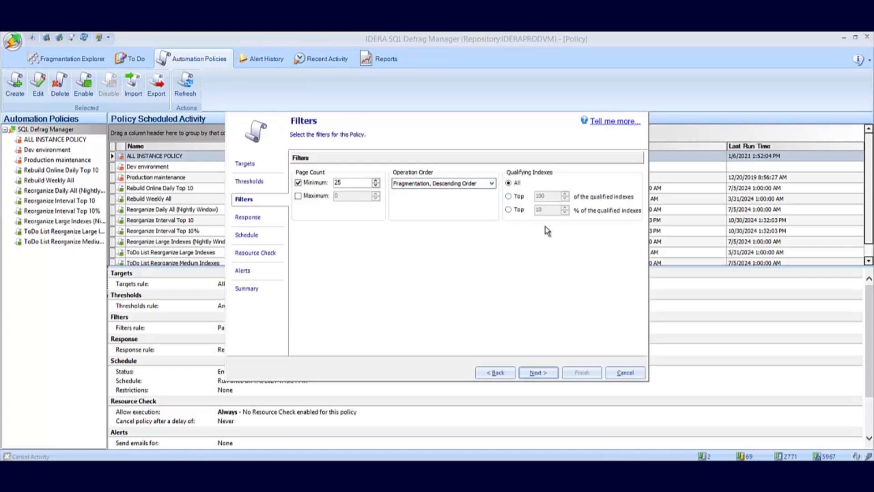
click(509, 196)
click(509, 209)
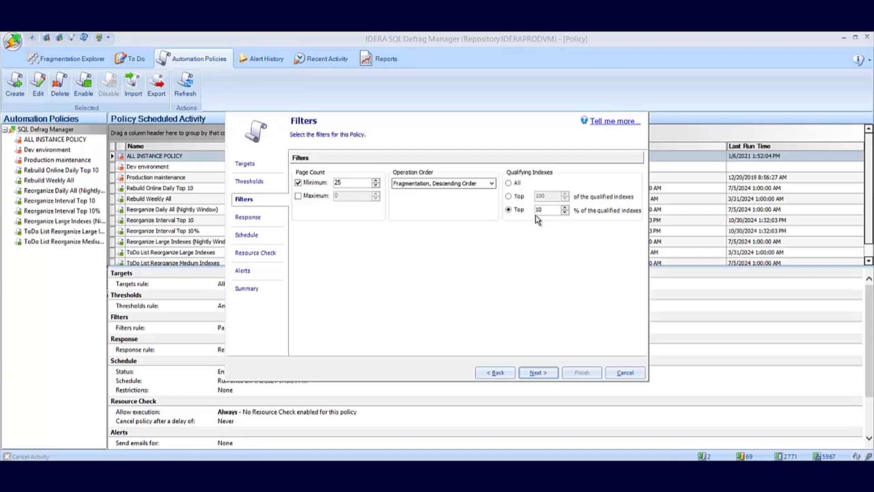
- Set the policy response to Rebuild with the ONLINE option and review the fallback choices for unsupported and partitioned indexes
click(538, 373)
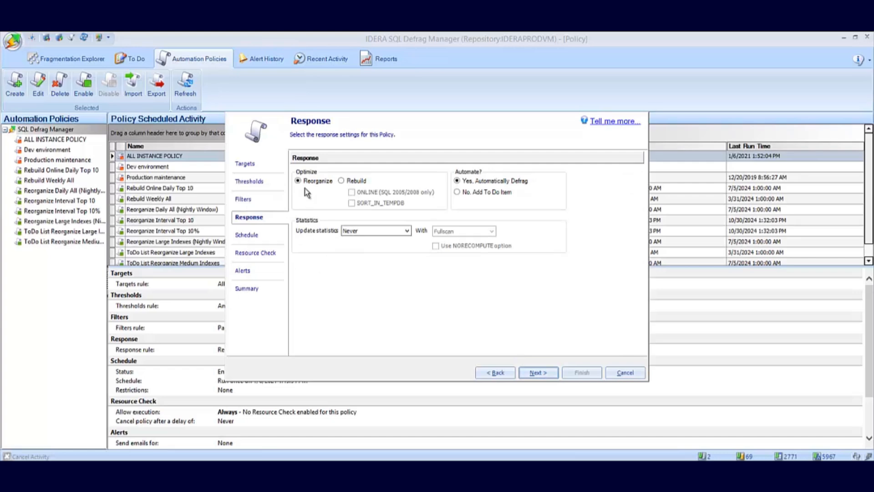
click(342, 181)
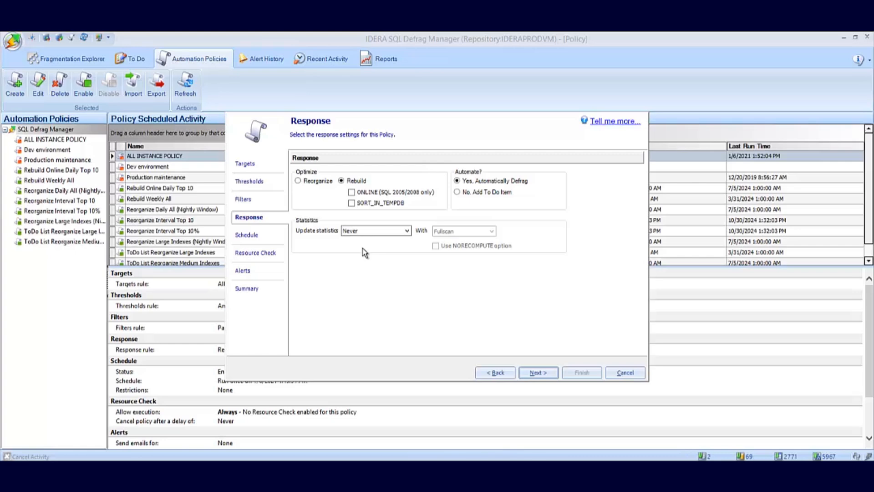
click(352, 192)
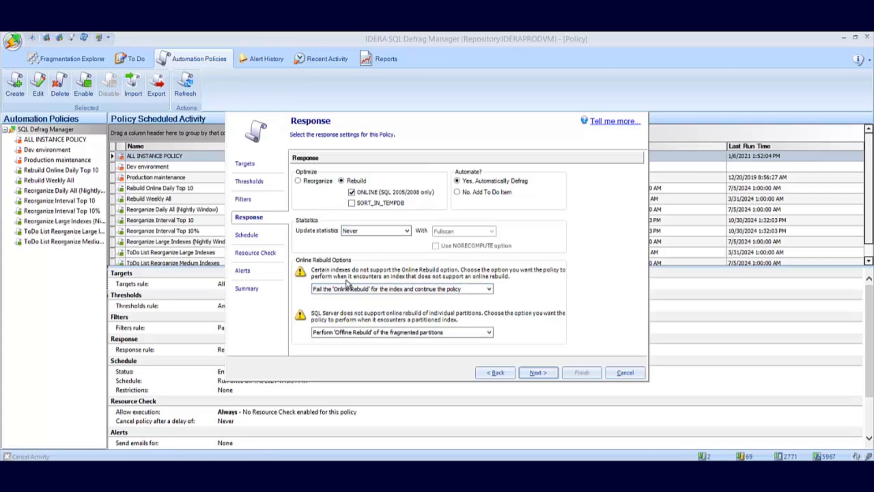
click(490, 290)
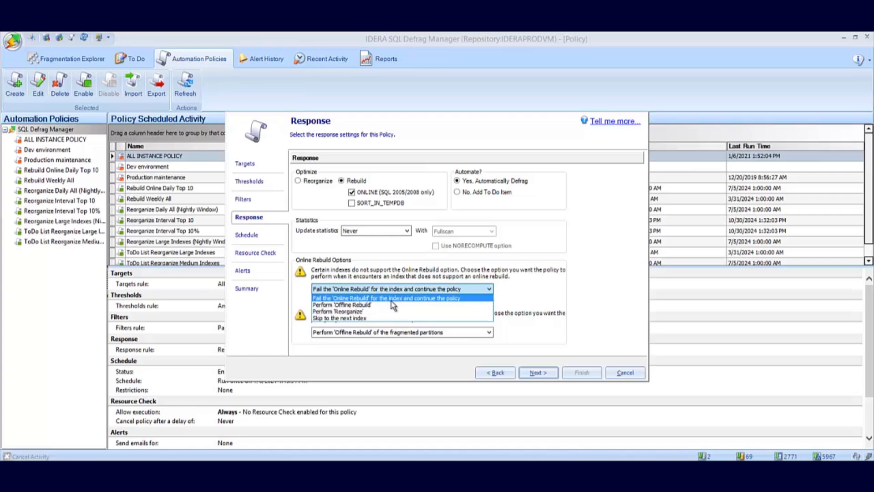
click(542, 299)
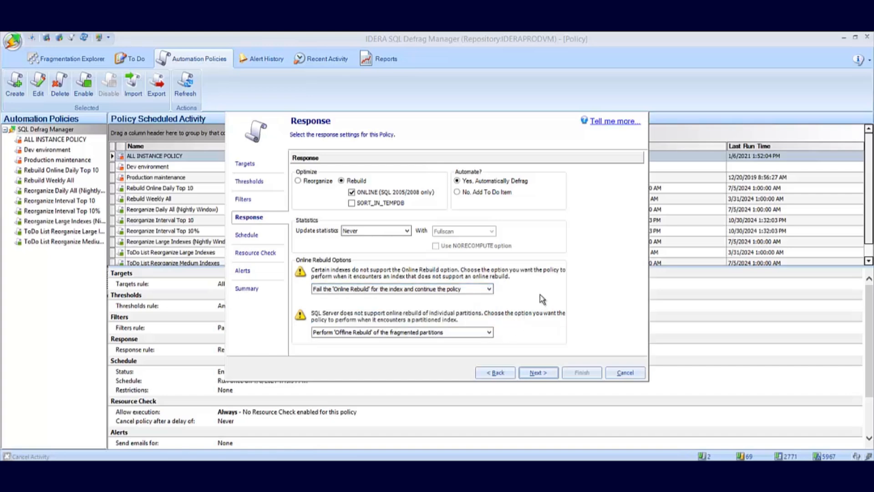
click(489, 332)
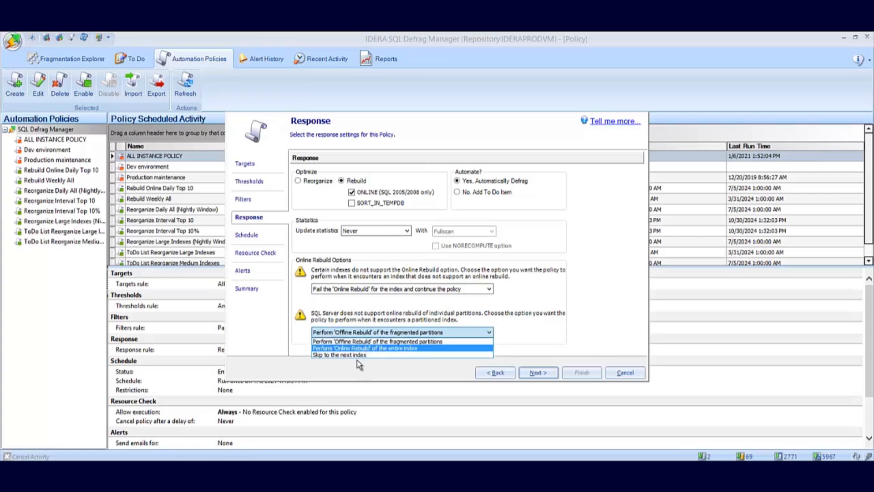
click(540, 337)
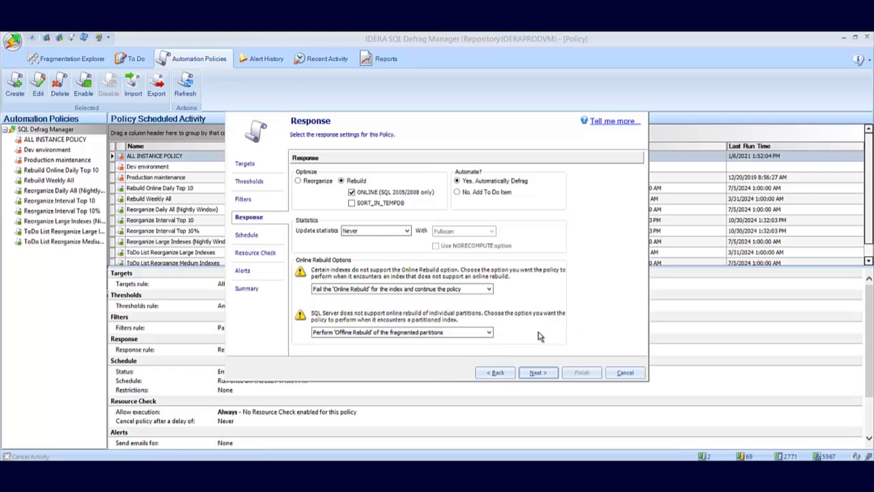
- Update statistics Before Analysis Renewal with Fullscan, and have the policy add a To Do item instead of defragmenting automatically
click(407, 231)
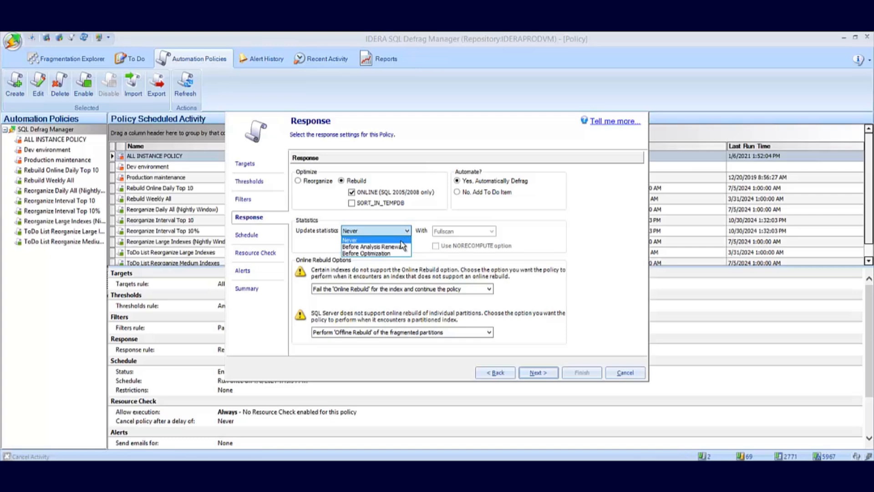
click(376, 247)
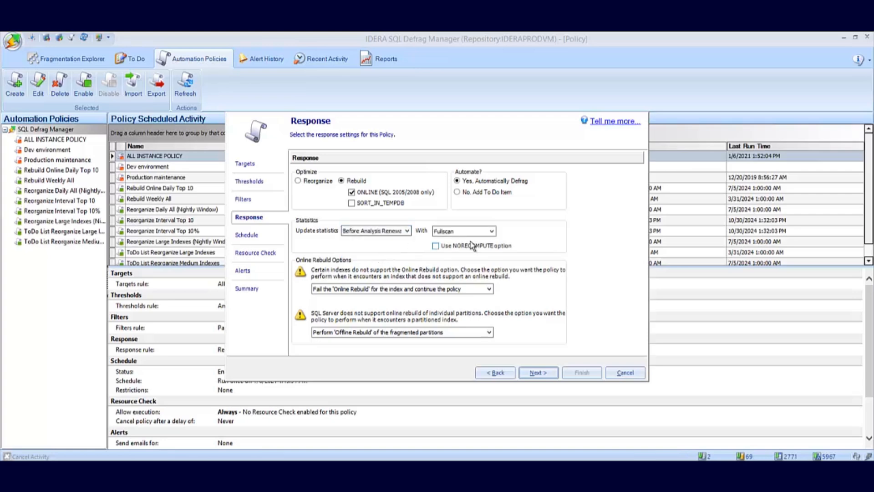
click(492, 231)
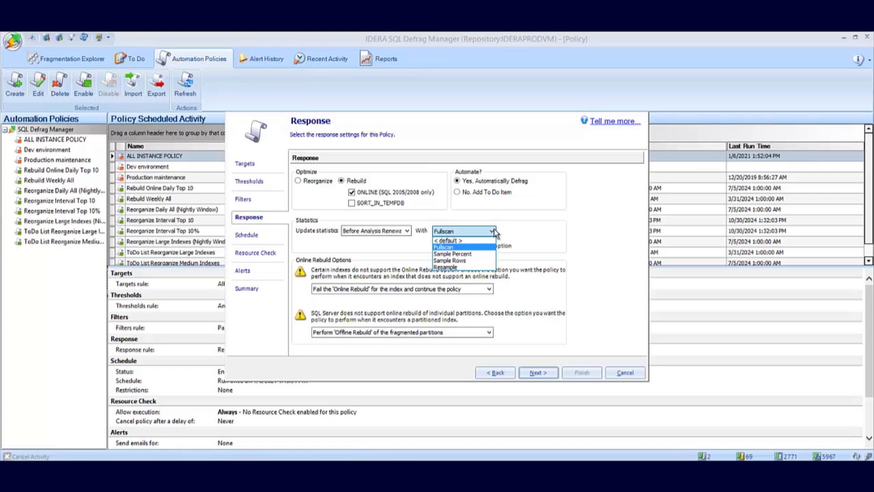
click(517, 228)
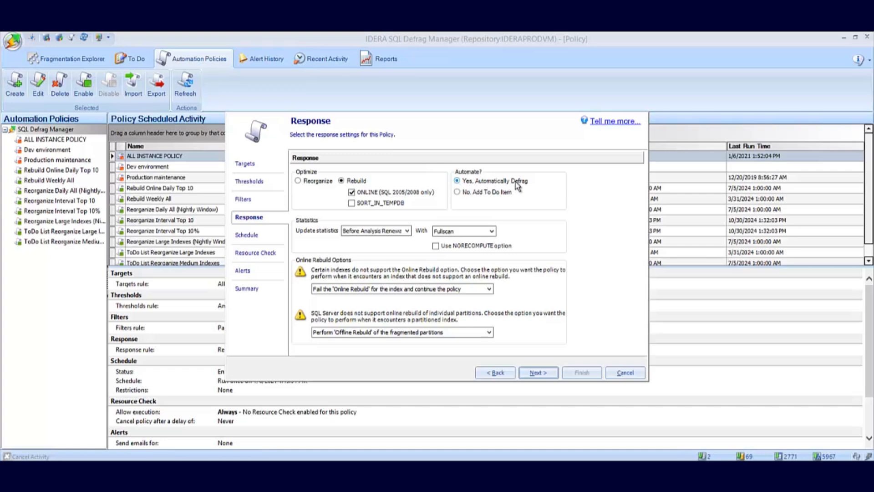
click(457, 192)
- Compare the Interval schedule type with Daily and leave the policy on a Daily schedule
click(539, 372)
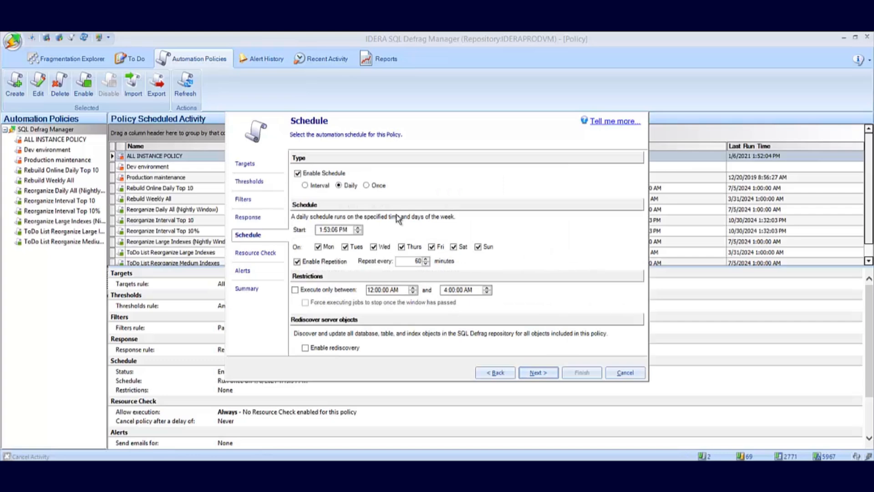
click(305, 186)
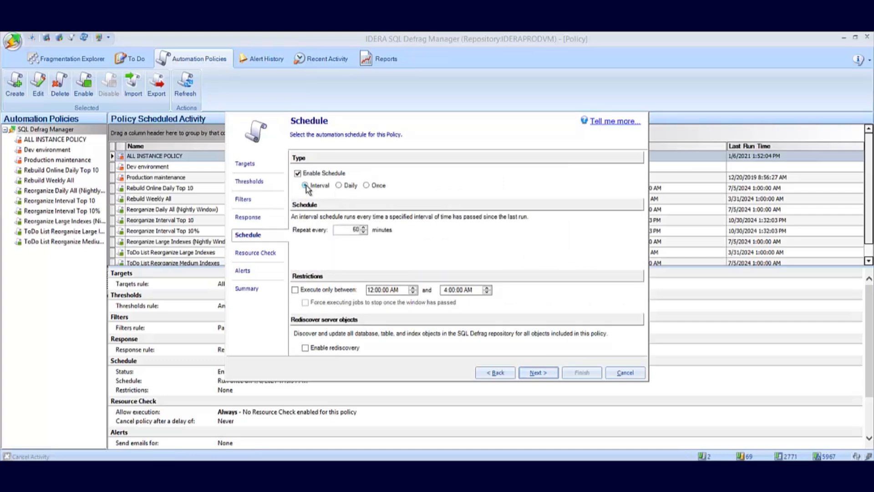
click(339, 186)
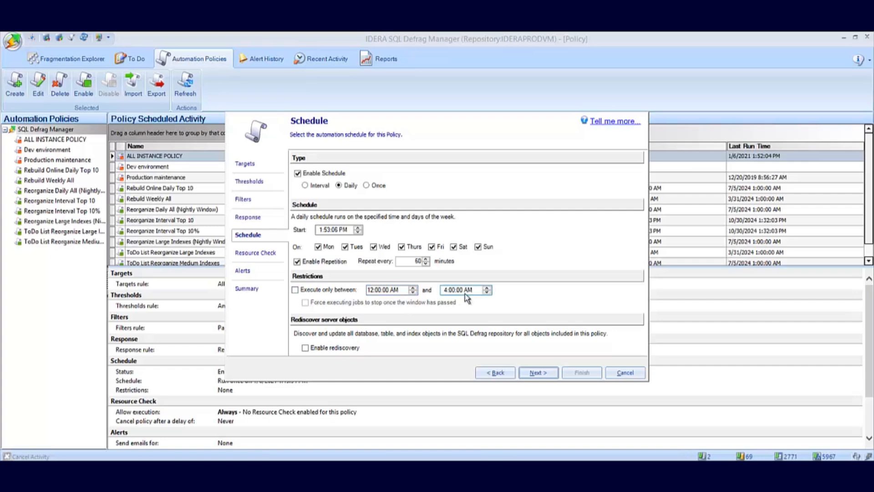
- Try out the execution window restriction and the rediscovery of server objects, leaving both disabled
click(295, 290)
click(305, 303)
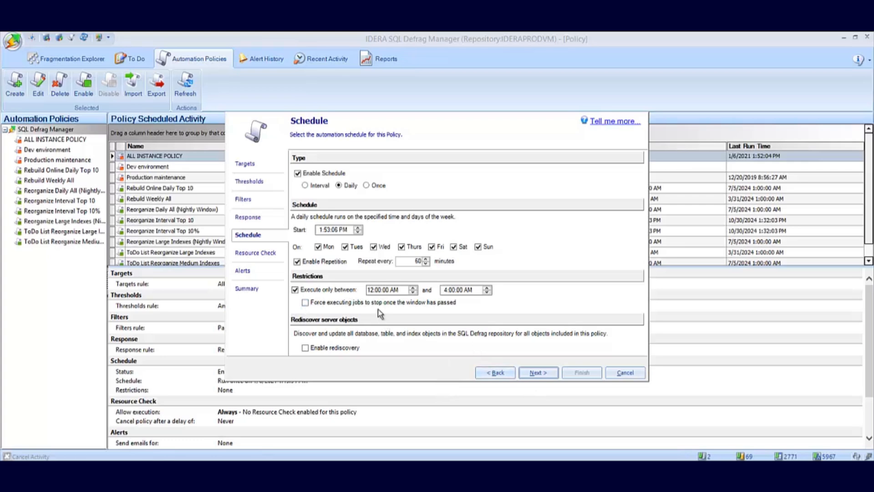
click(296, 290)
click(305, 348)
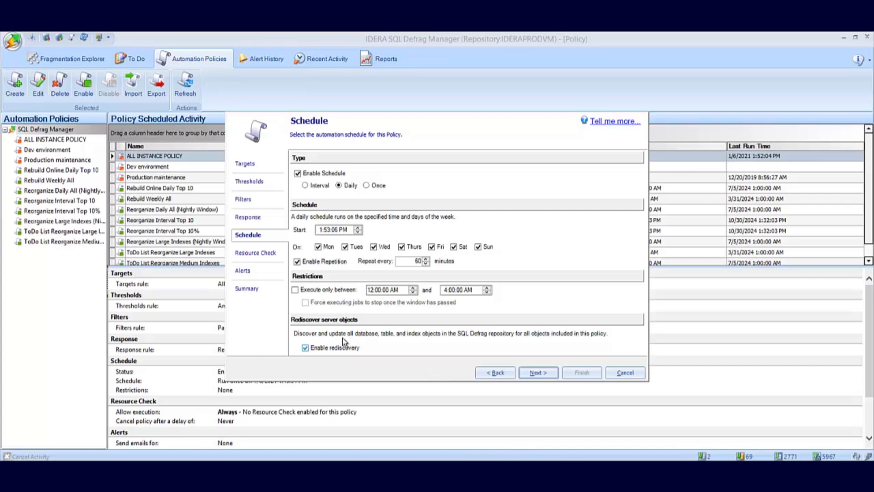
click(305, 348)
- Review the policy's resource checks, including the comparison options for Active Session Count and the time units for cancelling a delayed policy
click(539, 373)
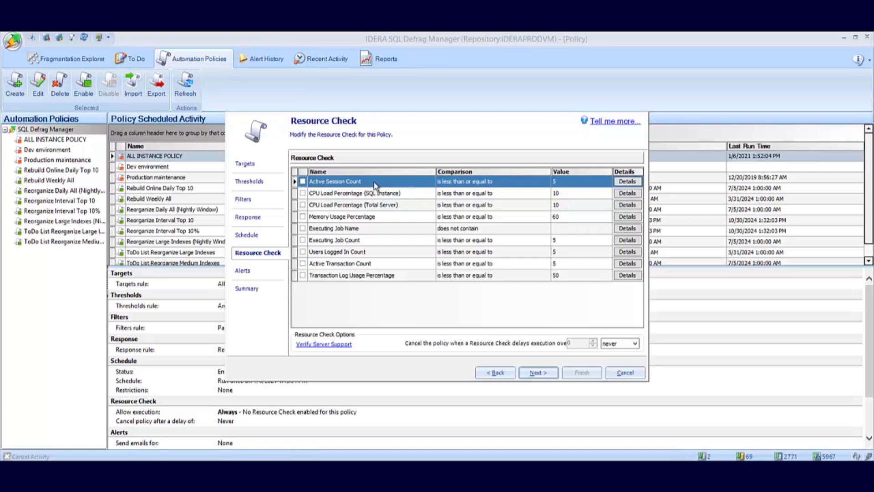
click(544, 182)
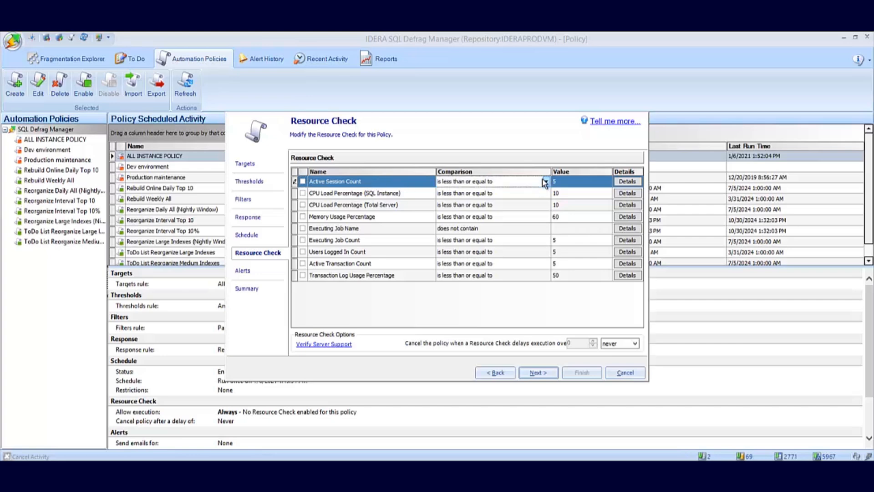
click(546, 182)
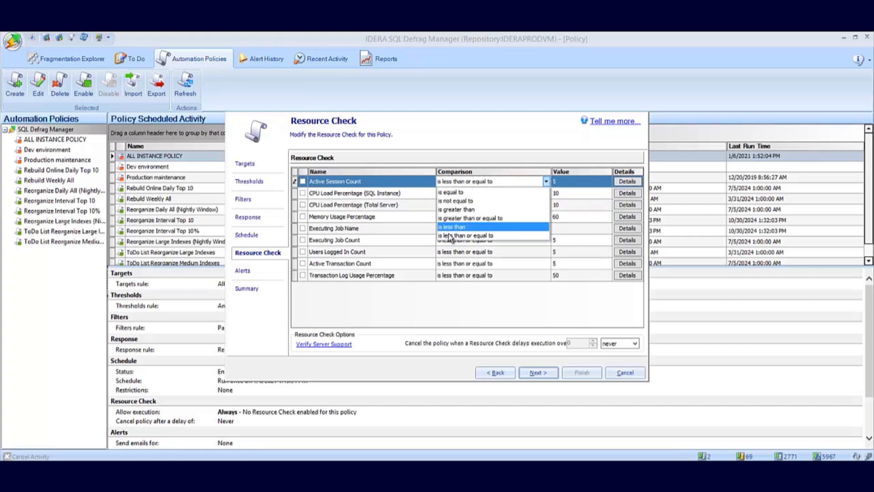
click(468, 160)
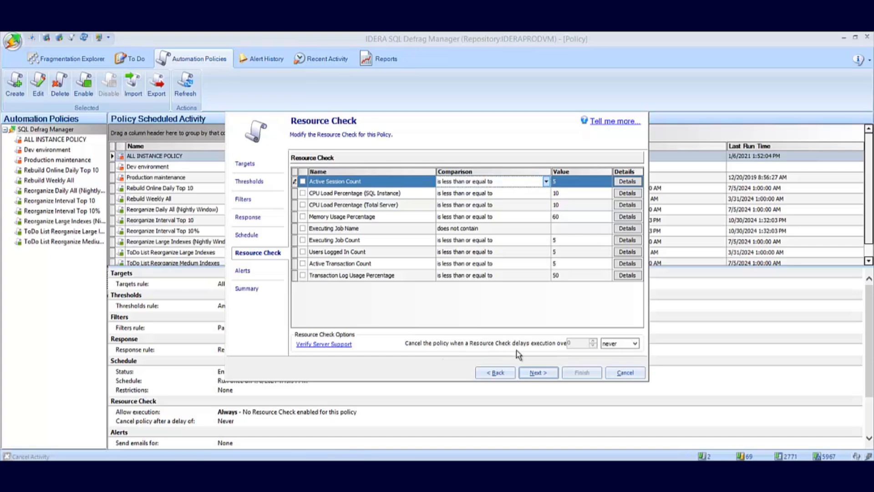
click(635, 344)
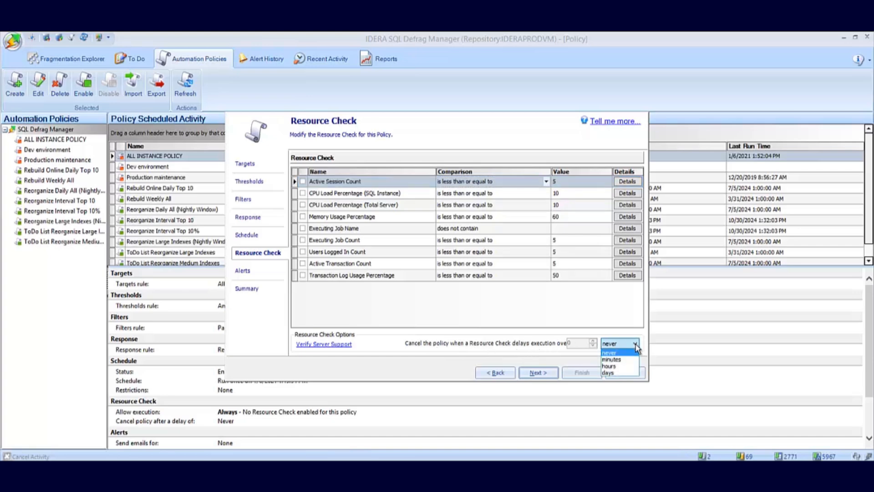
click(635, 346)
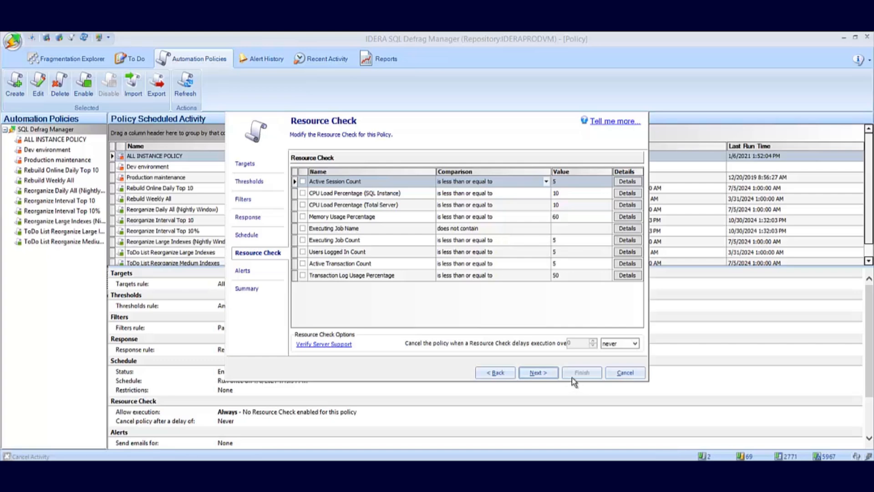
- Review the policy's alerting rules and email recipient options, and continue to the summary
click(537, 373)
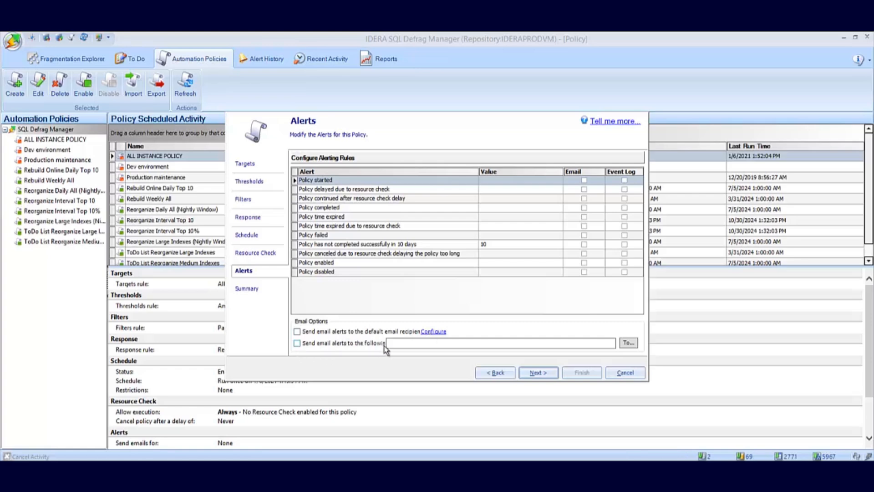
click(406, 342)
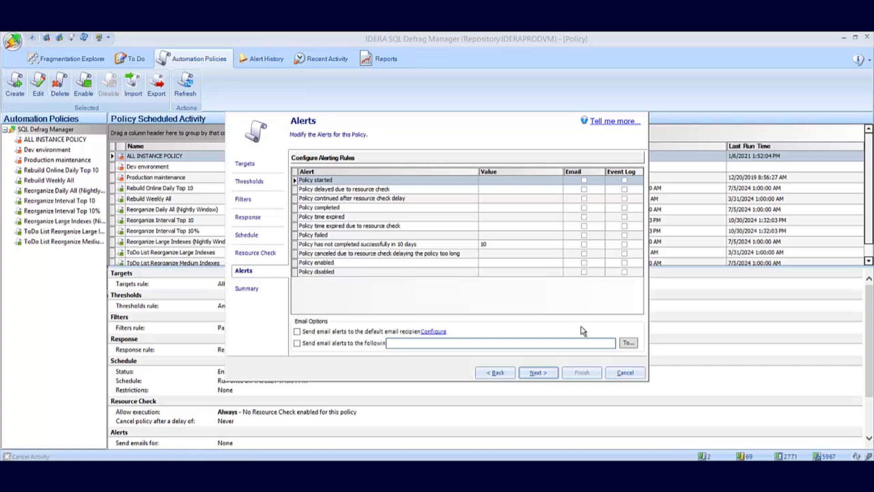
click(541, 380)
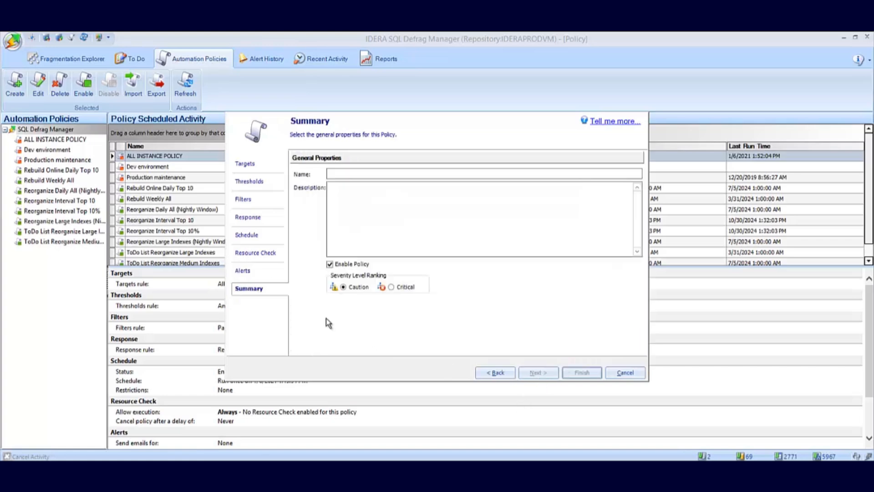
- Enter My Daily Policy as the policy name and cancel the policy creation without saving
click(336, 173)
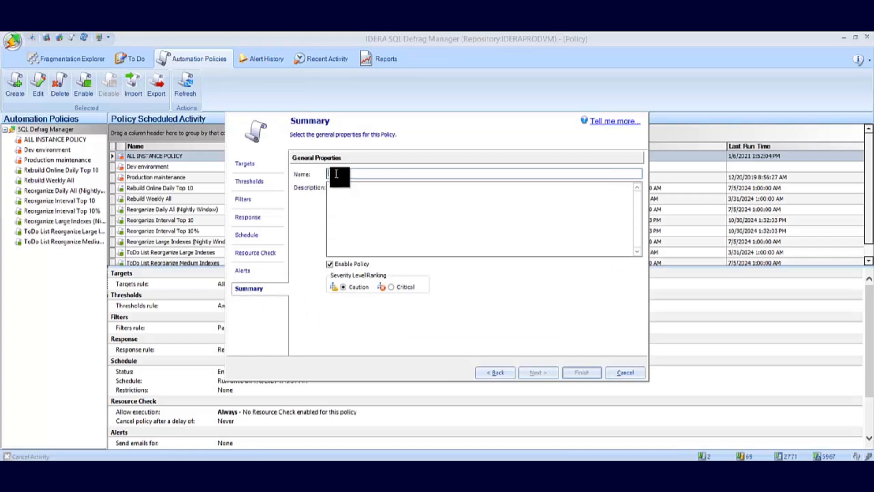
text(MyP)
key(BackSpace)
text(Daily Policy)
click(361, 189)
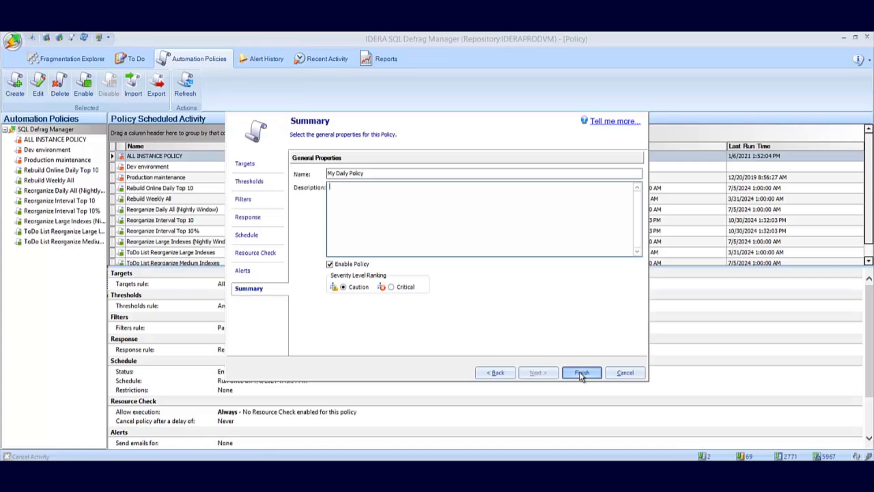
click(622, 375)
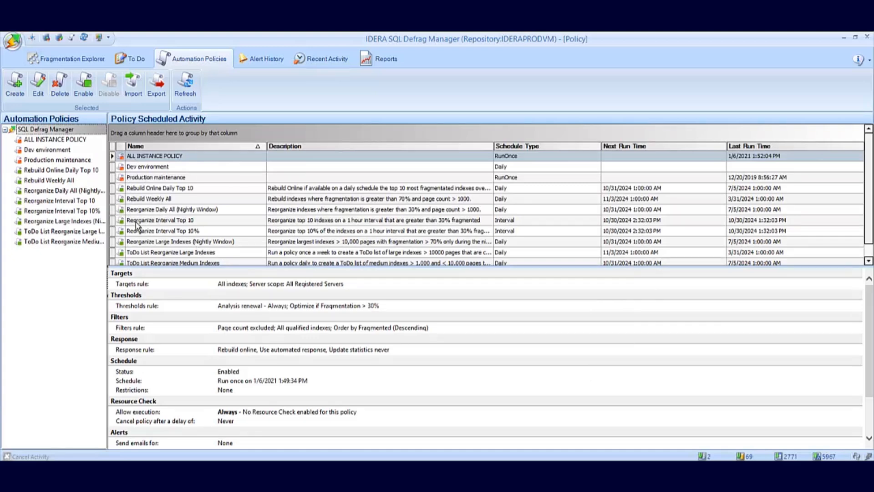
- Review the settings of the Rebuild Weekly All policy and look at the recent activity
click(143, 201)
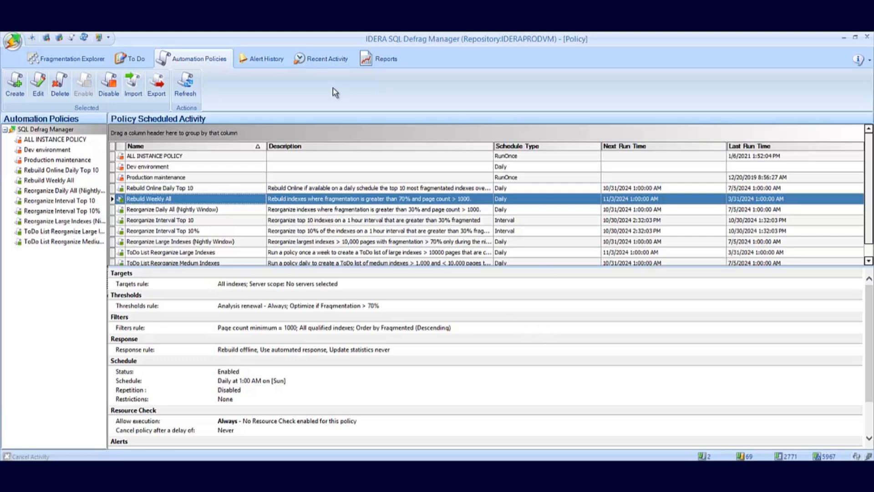
click(315, 61)
click(12, 143)
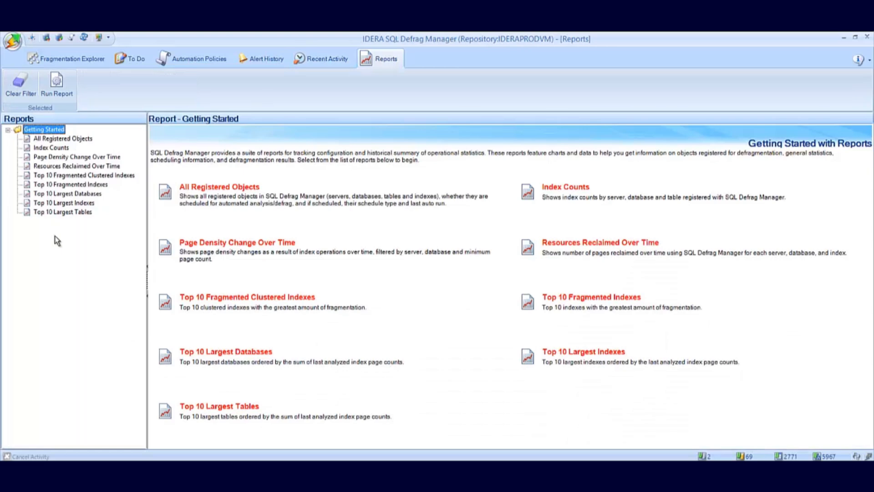
- Run the Top 10 Fragmented Clustered Indexes report for the IDERAPRODVM server
click(78, 176)
click(840, 177)
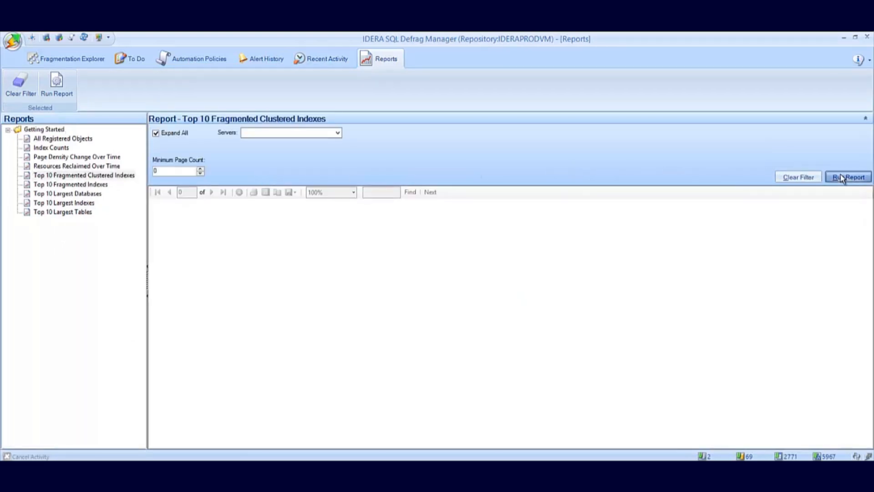
click(338, 132)
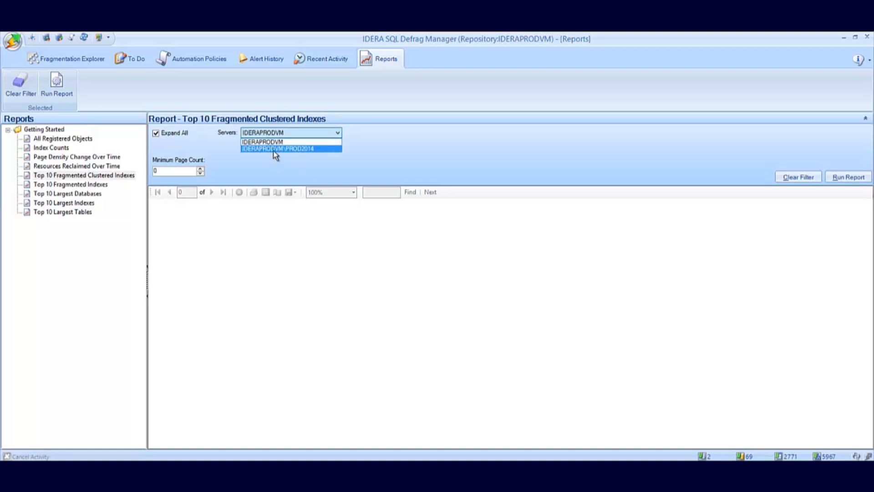
click(291, 142)
click(837, 178)
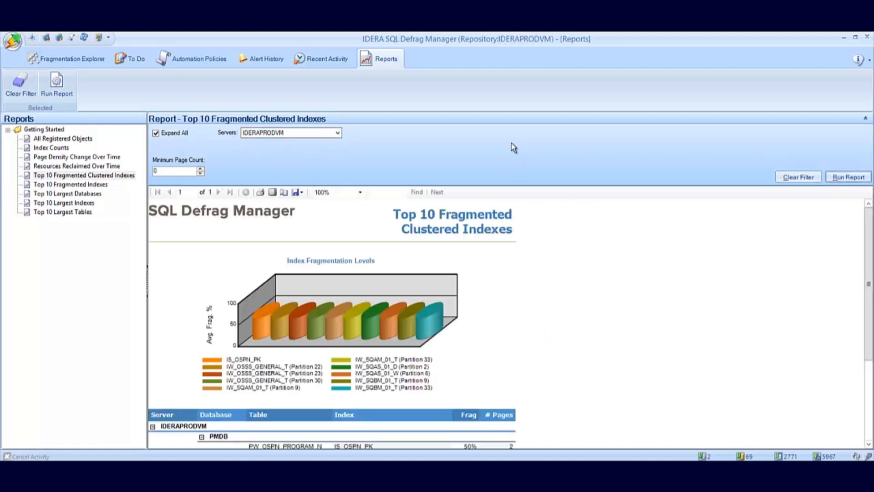
- Run the Top 10 Largest Databases report for IDERAPRODVM and view its database table
click(85, 193)
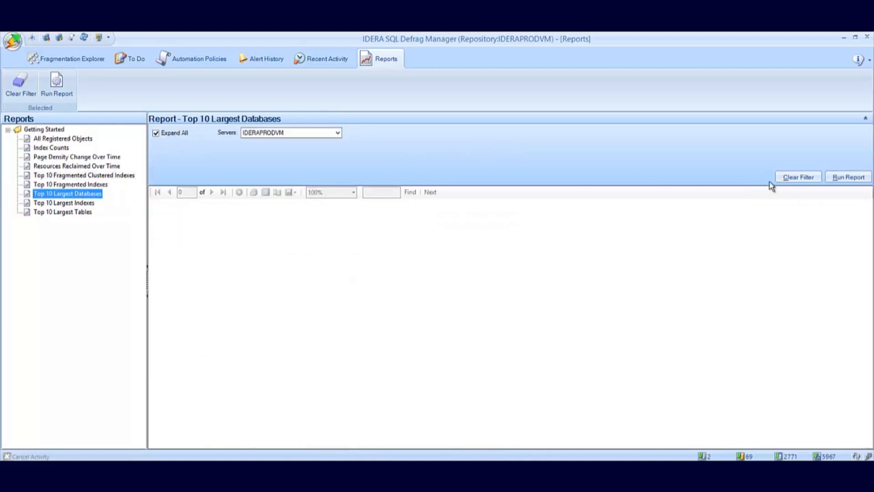
click(849, 178)
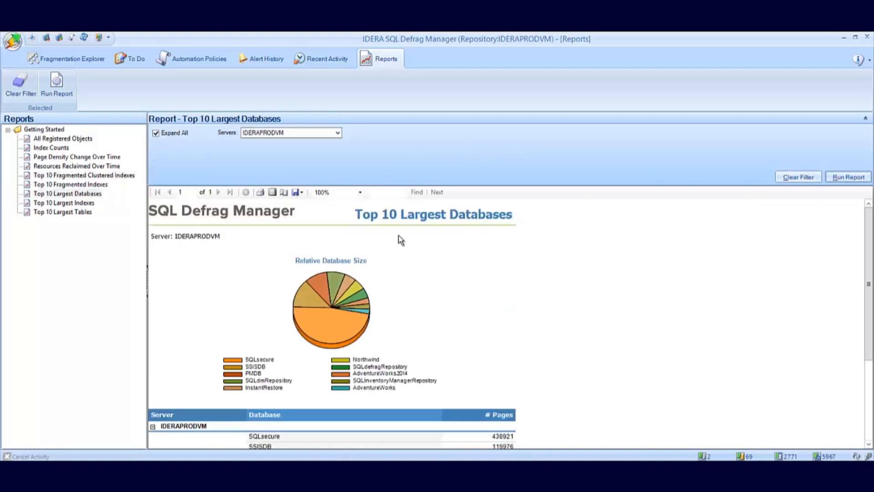
drag(868, 287, 868, 360)
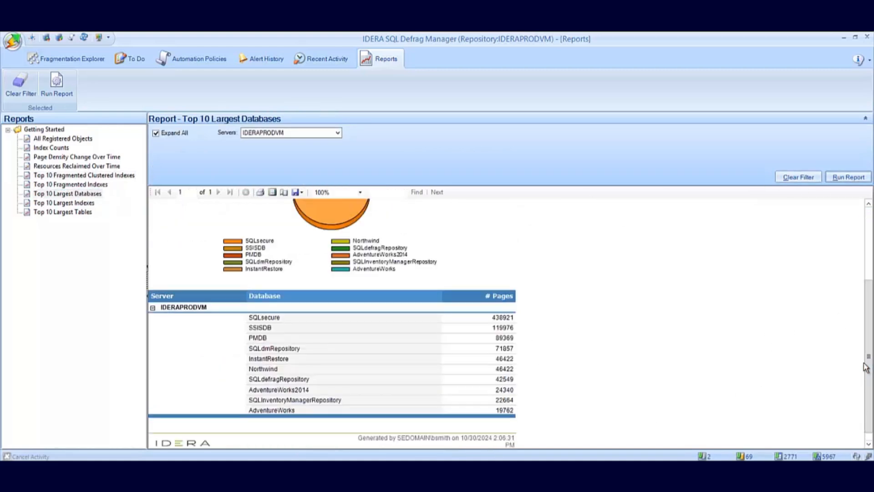
- Run the Top 10 Largest Tables report for IDERAPRODVM and look through its results
click(40, 212)
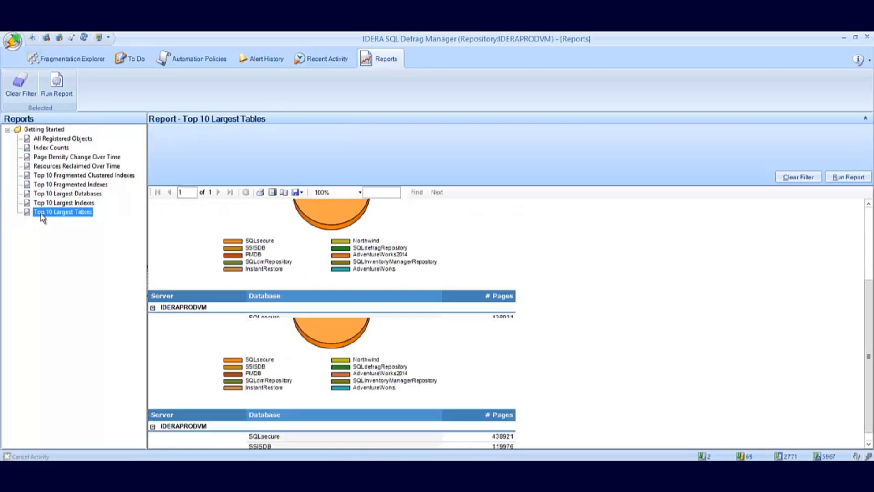
click(856, 179)
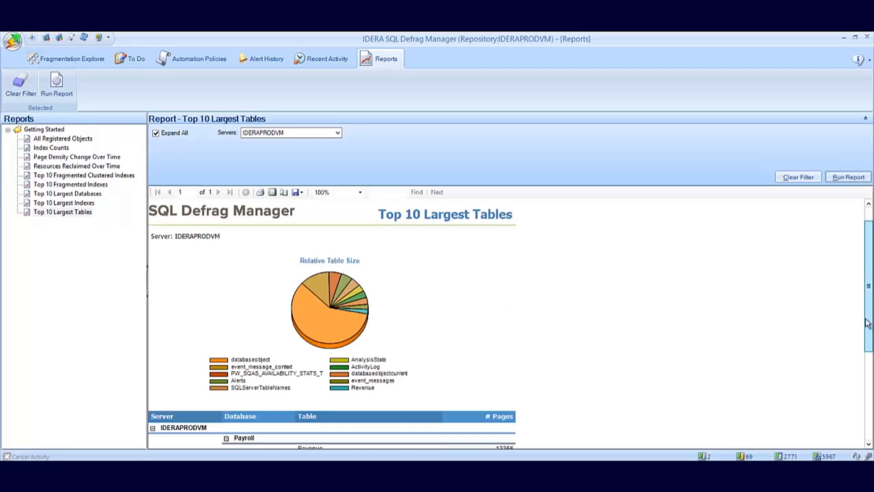
scroll(860, 374, down, 10)
drag(866, 364, 858, 293)
- Rerun the Top 10 Fragmented Clustered Indexes report with a minimum page count of 50 and view the index list
click(50, 196)
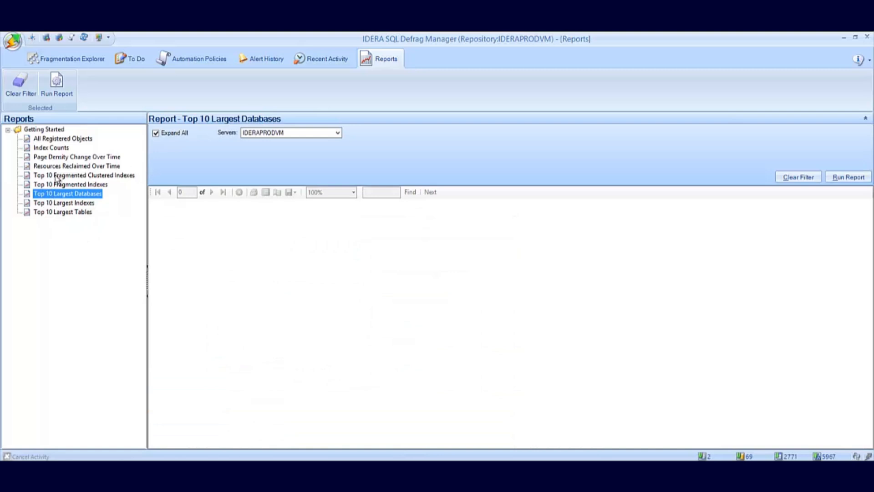
click(56, 176)
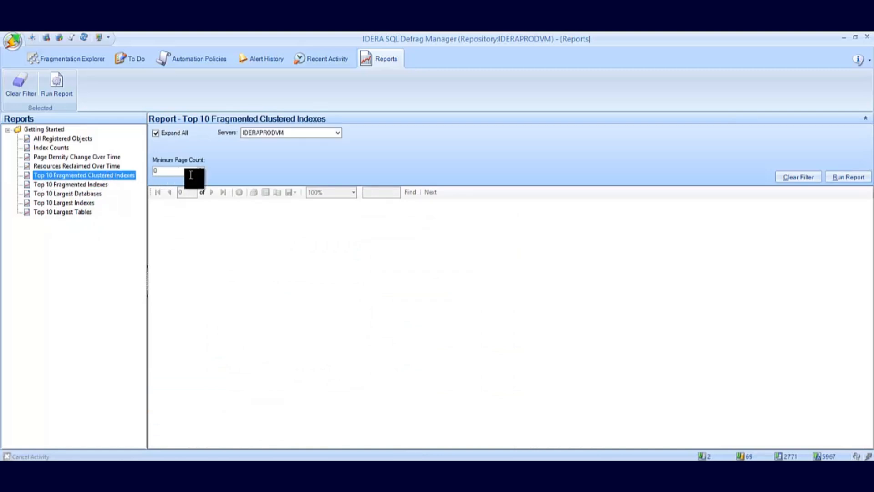
click(174, 169)
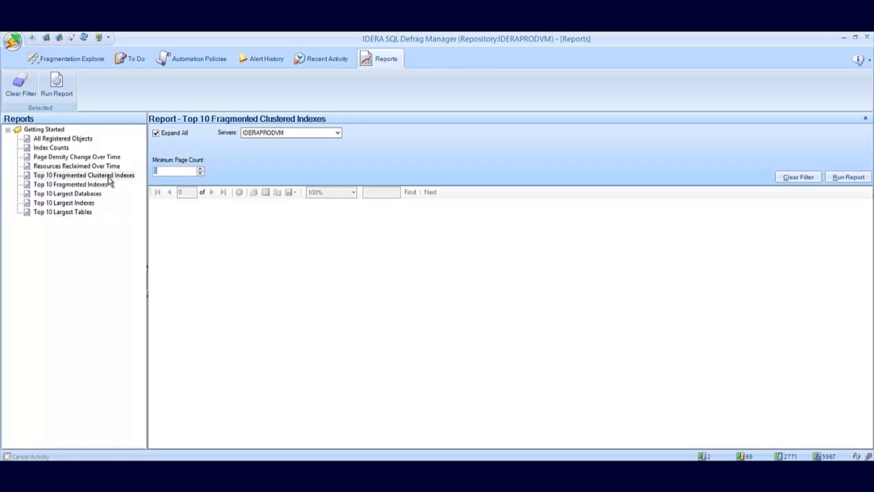
text(50)
click(849, 177)
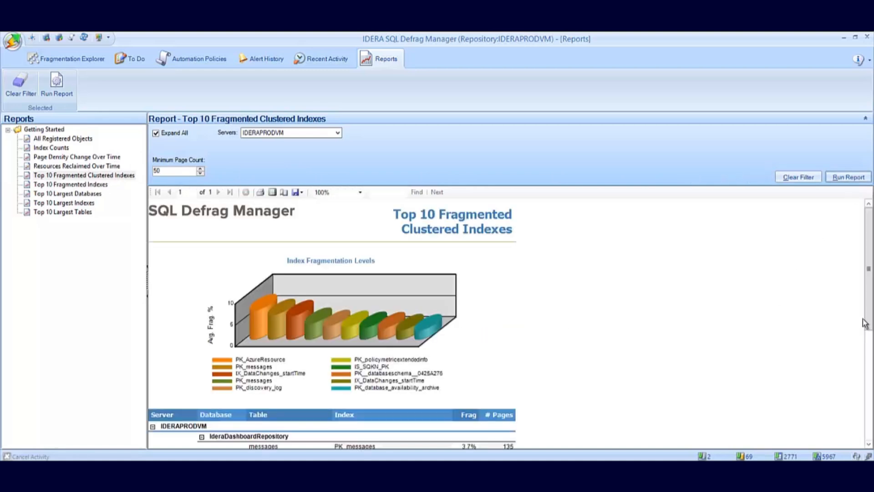
drag(870, 299, 871, 357)
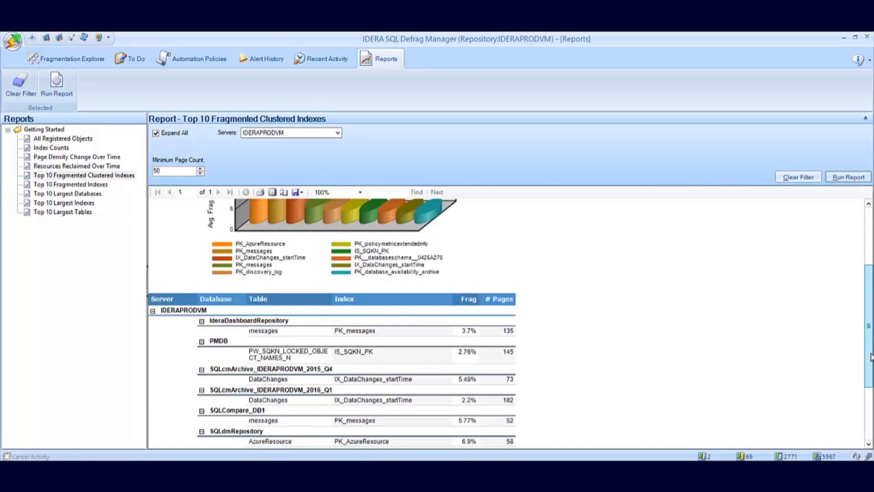